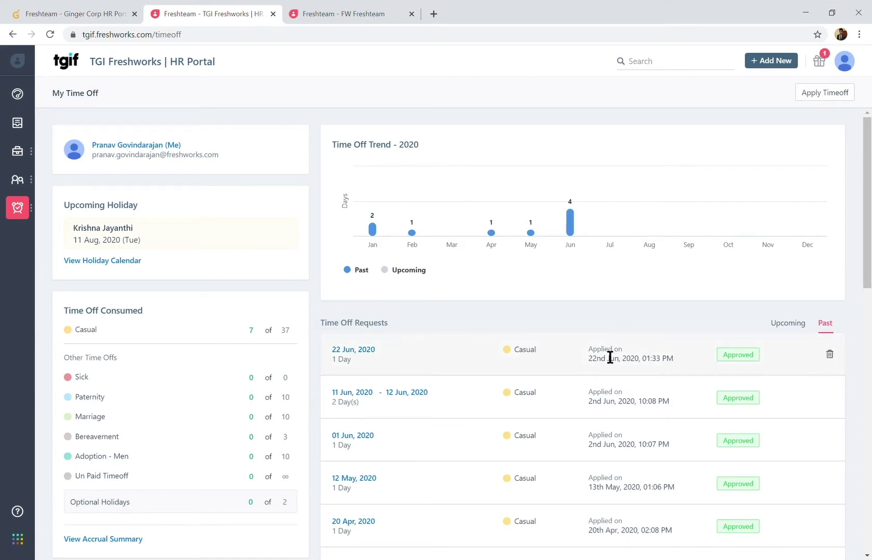
- Review the US Shift Holidays 2020 calendar, then start a new time-off request from Add New
{"action": "scroll", "coordinate": [613, 357], "scroll_direction": "down", "scroll_amount": 3}
{"action": "scroll", "coordinate": [625, 399], "scroll_direction": "down", "scroll_amount": 3}
{"action": "scroll", "coordinate": [615, 409], "scroll_direction": "up", "scroll_amount": 7}
{"action": "scroll", "coordinate": [659, 446], "scroll_direction": "down", "scroll_amount": 3}
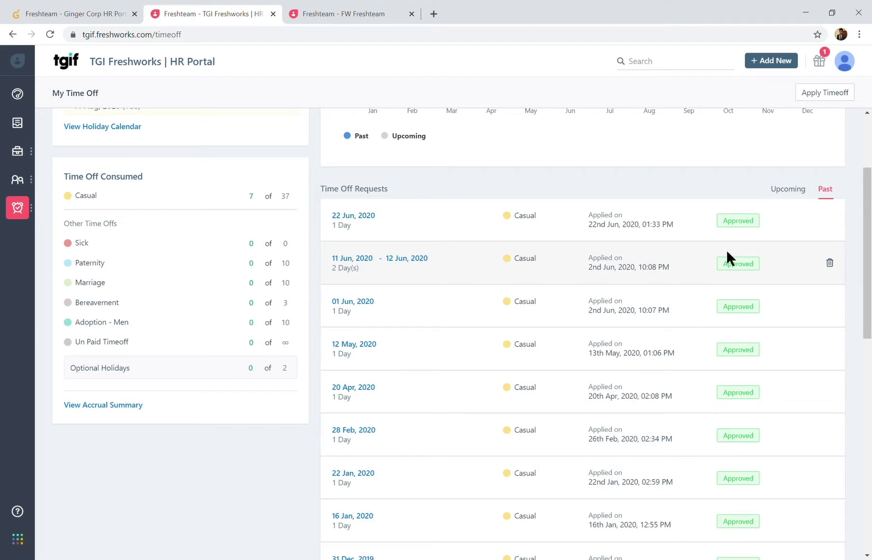
{"action": "scroll", "coordinate": [737, 233], "scroll_direction": "up", "scroll_amount": 3}
{"action": "left_click", "coordinate": [108, 261]}
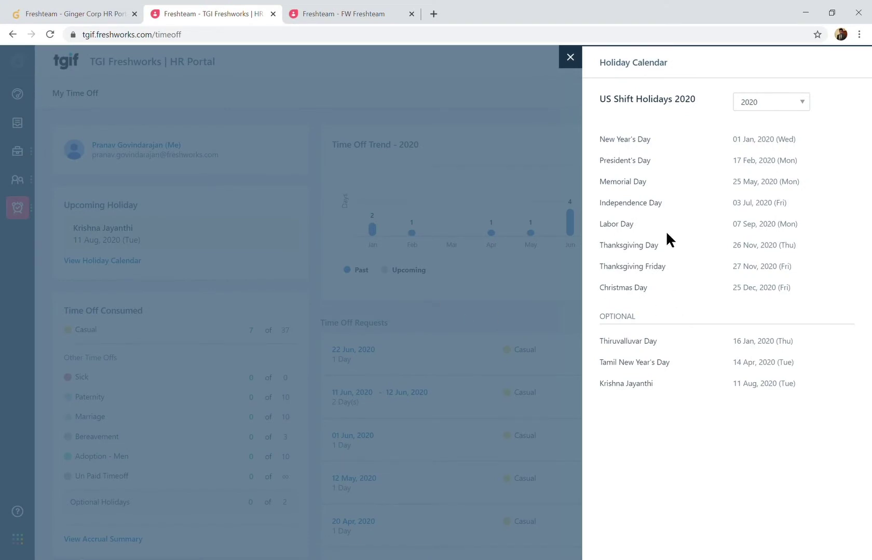
{"action": "left_click", "coordinate": [570, 59]}
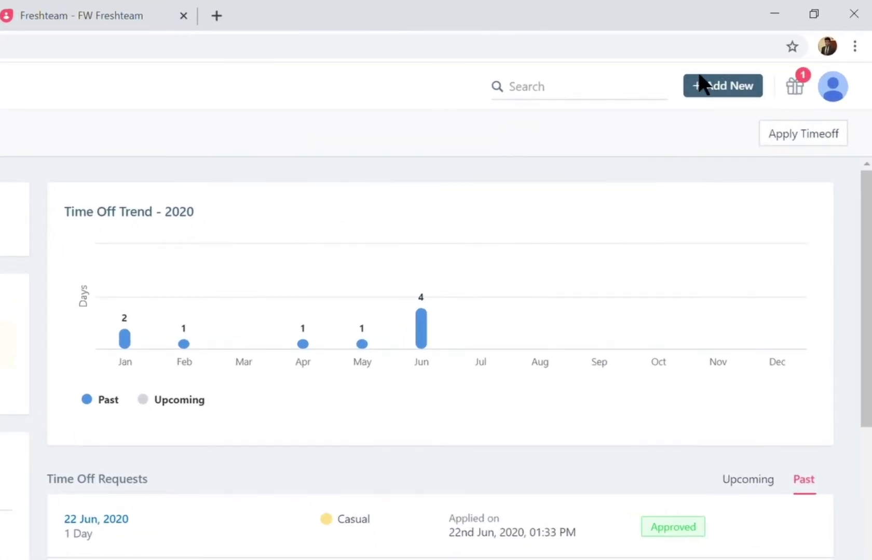
{"action": "left_click", "coordinate": [710, 87]}
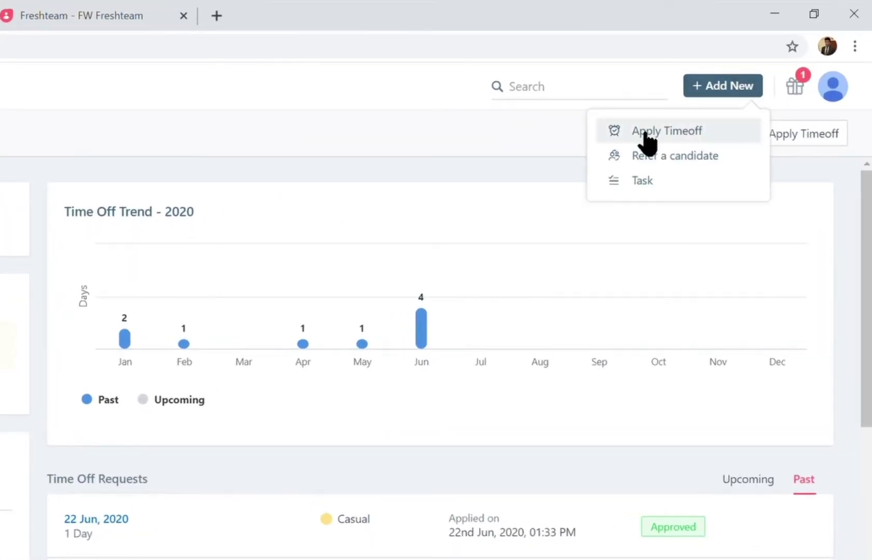
{"action": "left_click", "coordinate": [643, 133]}
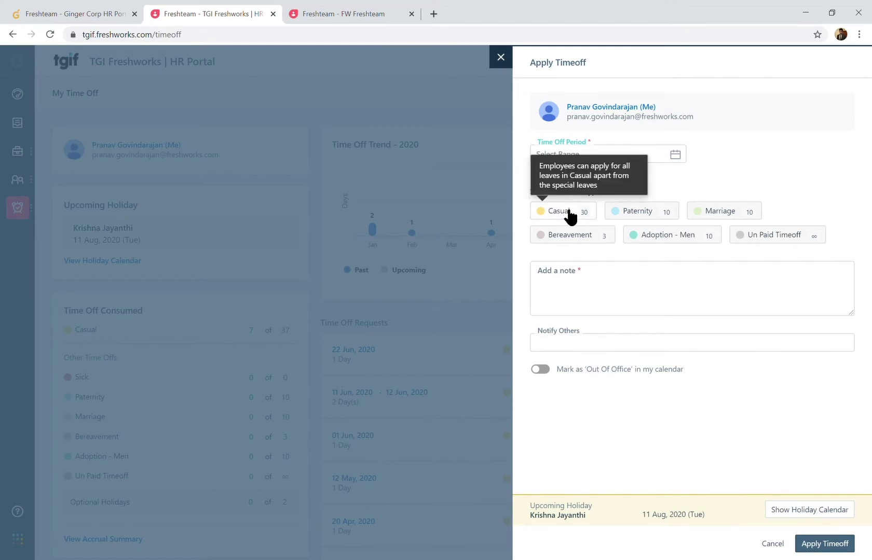
- Mark the new time-off request Out Of Office and decline all calendar events during it
{"action": "left_click", "coordinate": [571, 286]}
{"action": "key", "text": "Tab"}
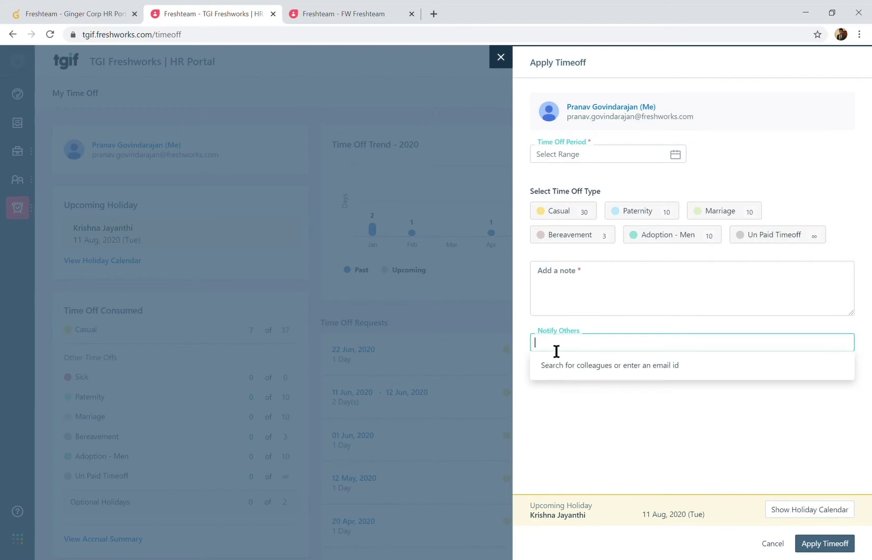
{"action": "left_click", "coordinate": [564, 466]}
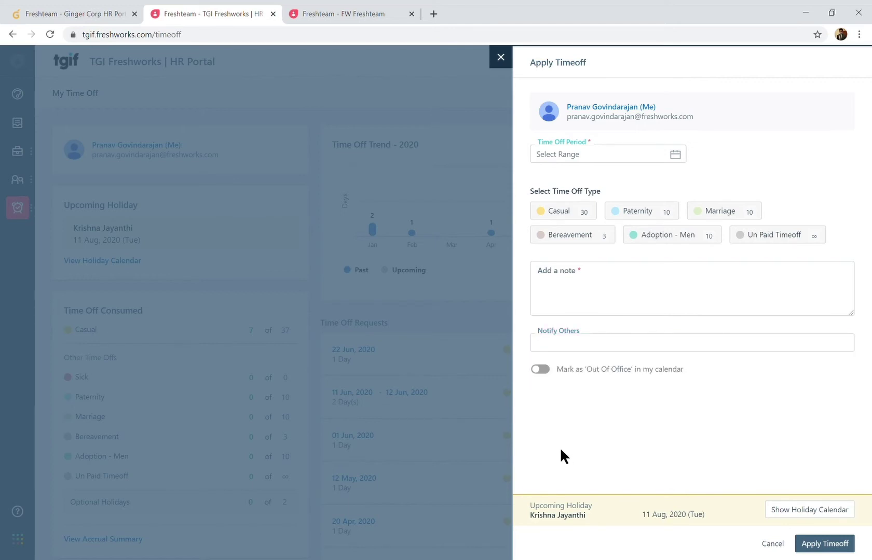
{"action": "left_click", "coordinate": [548, 378]}
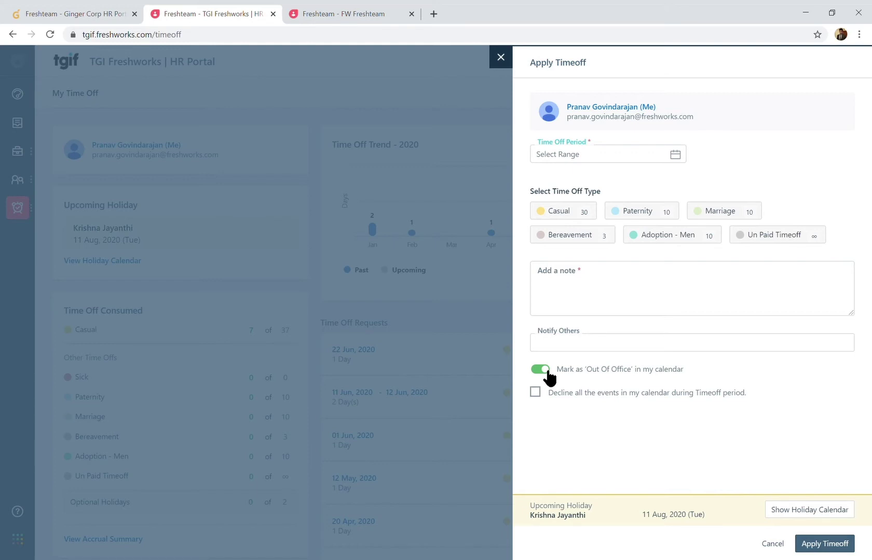
{"action": "left_click", "coordinate": [536, 393]}
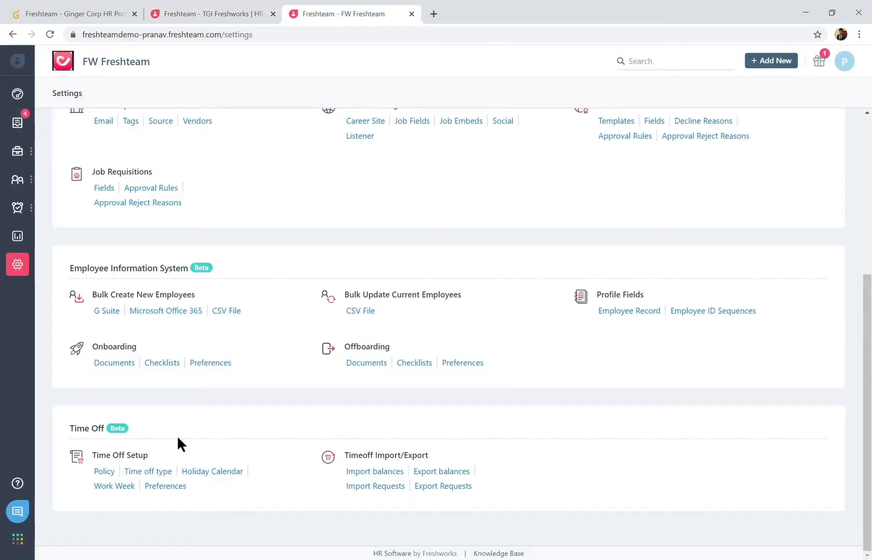
- In FW Freshteam settings, glance at time-off types, then start a new holiday calendar
{"action": "key", "text": "ctrl+Tab"}
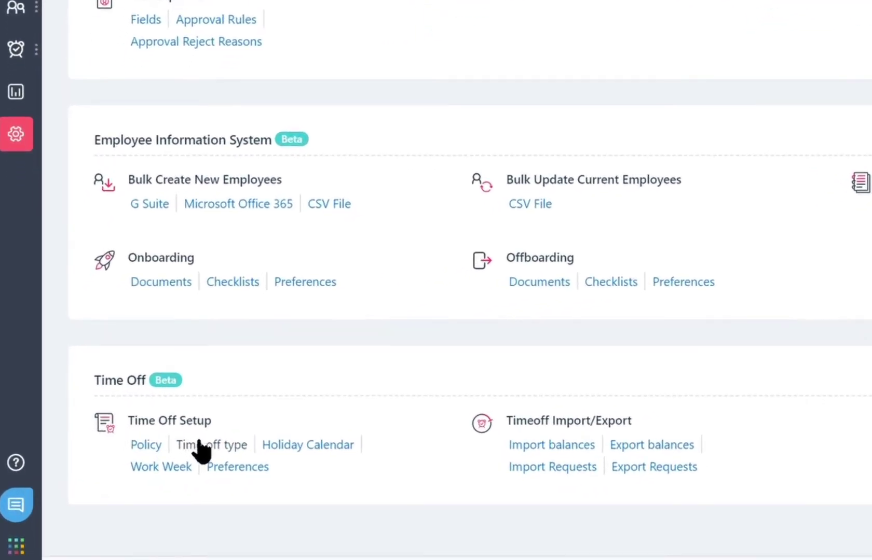
{"action": "left_click", "coordinate": [198, 446]}
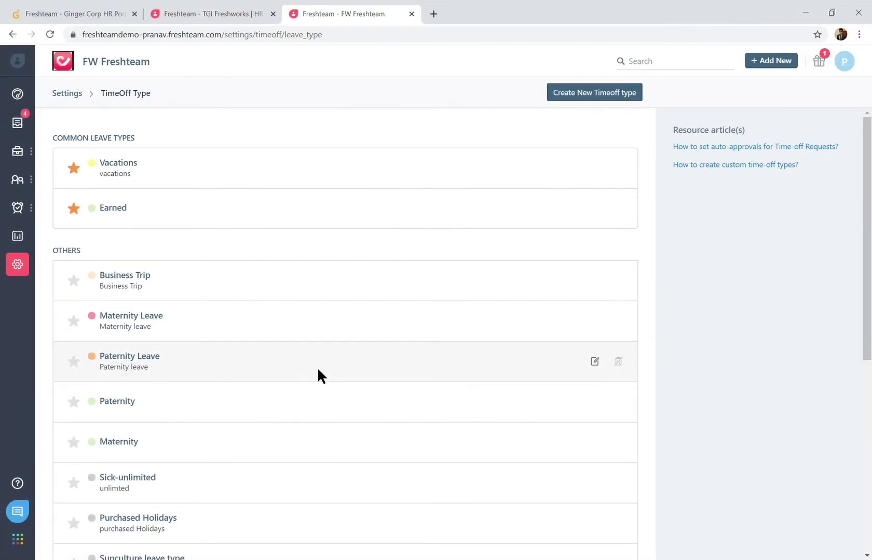
{"action": "scroll", "coordinate": [465, 301], "scroll_direction": "down", "scroll_amount": 5}
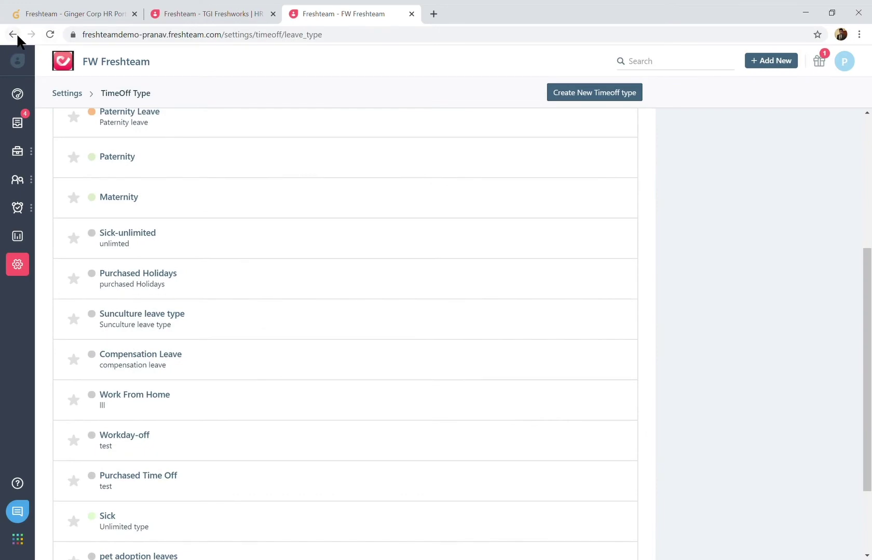
{"action": "left_click", "coordinate": [16, 36]}
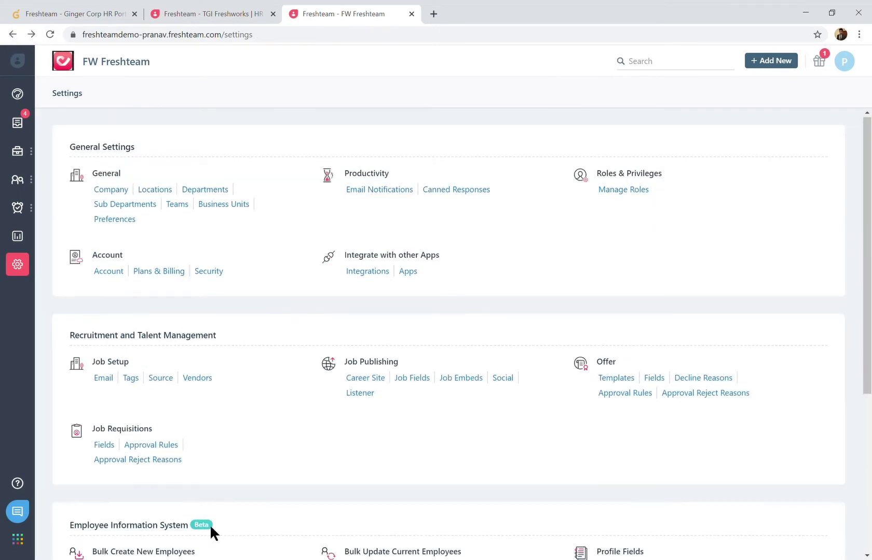
{"action": "scroll", "coordinate": [210, 529], "scroll_direction": "down", "scroll_amount": 3}
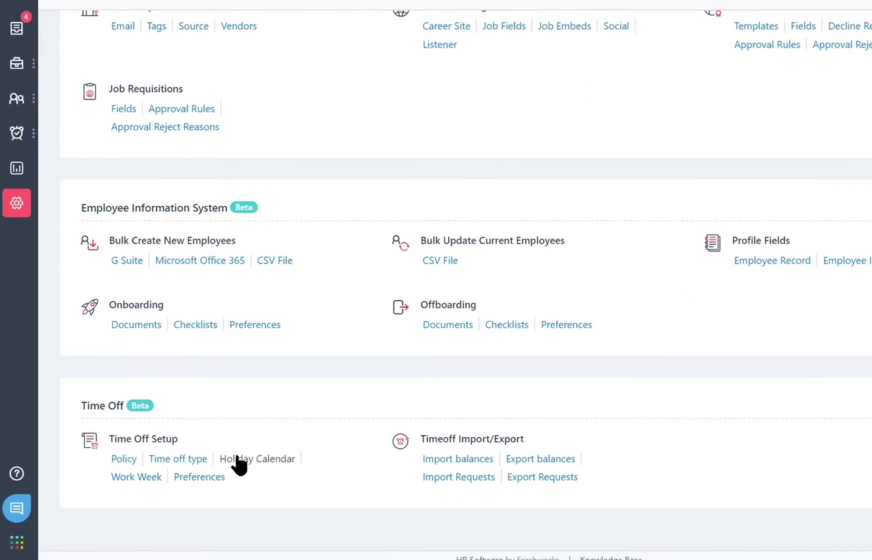
{"action": "left_click", "coordinate": [239, 459]}
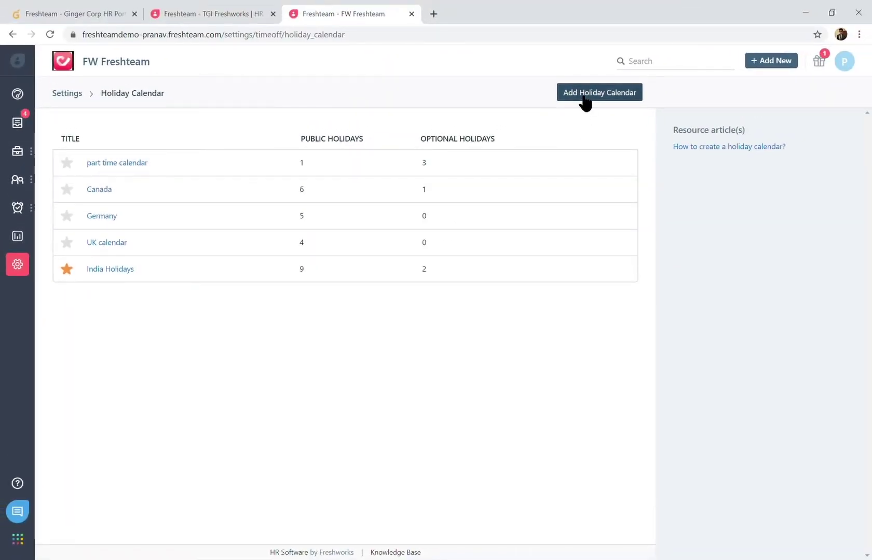
{"action": "left_click", "coordinate": [579, 96]}
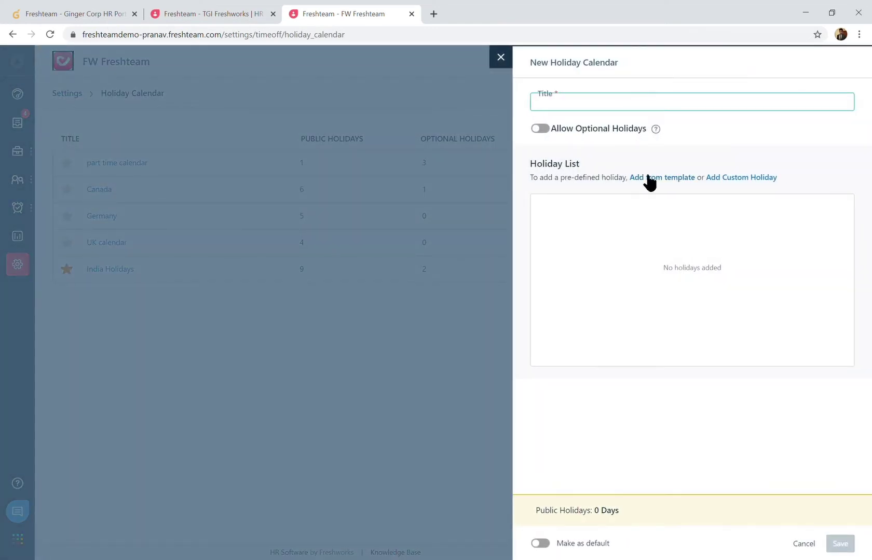
- Preview adding holidays from a country template via the country dropdown
{"action": "left_click", "coordinate": [649, 178]}
{"action": "left_click", "coordinate": [385, 108]}
{"action": "scroll", "coordinate": [384, 202], "scroll_direction": "down", "scroll_amount": 3}
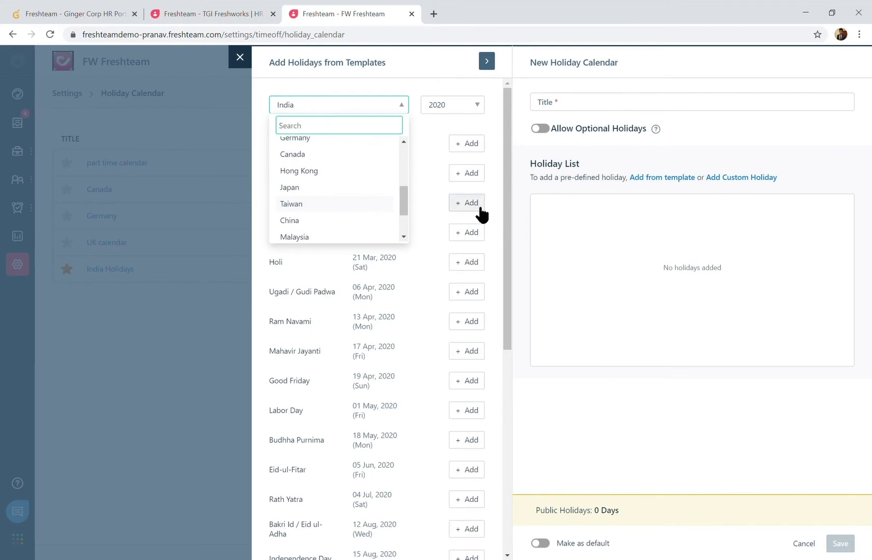
{"action": "scroll", "coordinate": [424, 428], "scroll_direction": "down", "scroll_amount": 1}
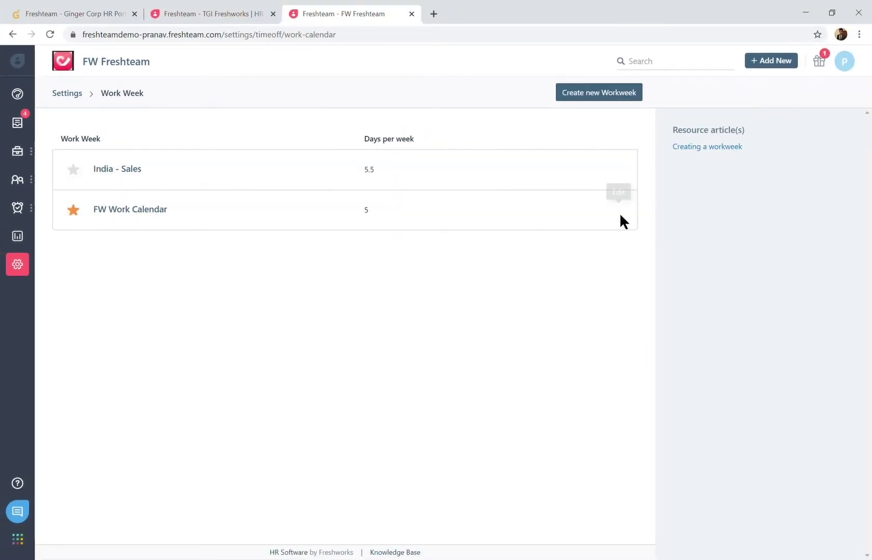
- Check the FW Work Calendar's Monday-to-Friday work week unchanged, then open the time-off policies list
{"action": "left_click", "coordinate": [619, 213]}
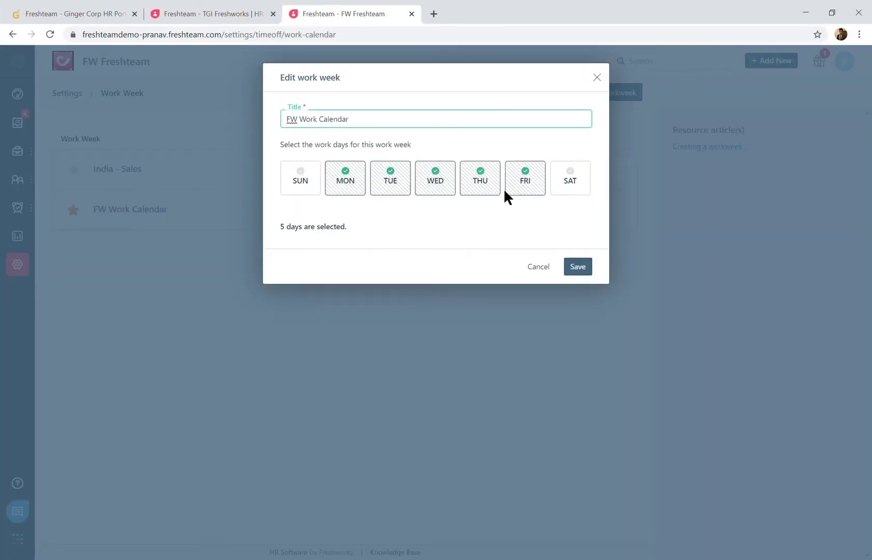
{"action": "mouse_move", "coordinate": [569, 179]}
{"action": "left_click", "coordinate": [597, 77]}
{"action": "left_click", "coordinate": [18, 271]}
{"action": "scroll", "coordinate": [173, 415], "scroll_direction": "down", "scroll_amount": 6}
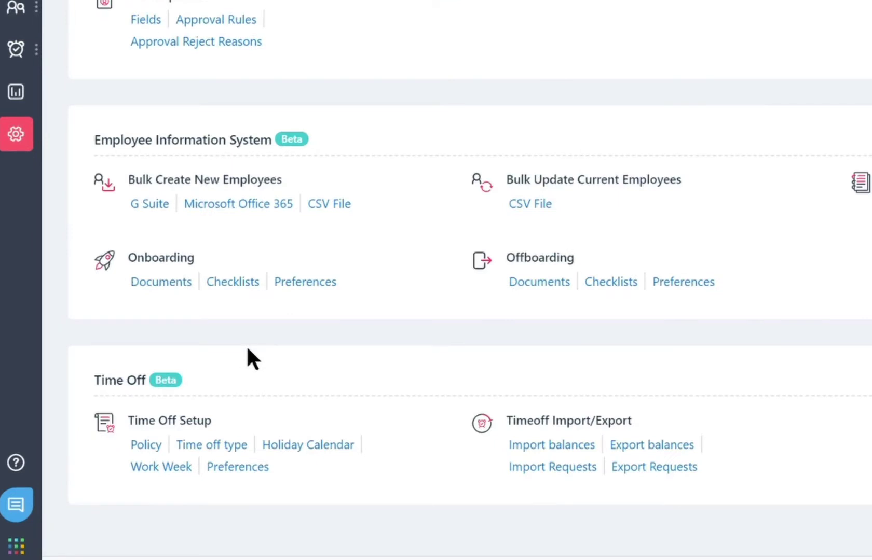
{"action": "left_click", "coordinate": [155, 449]}
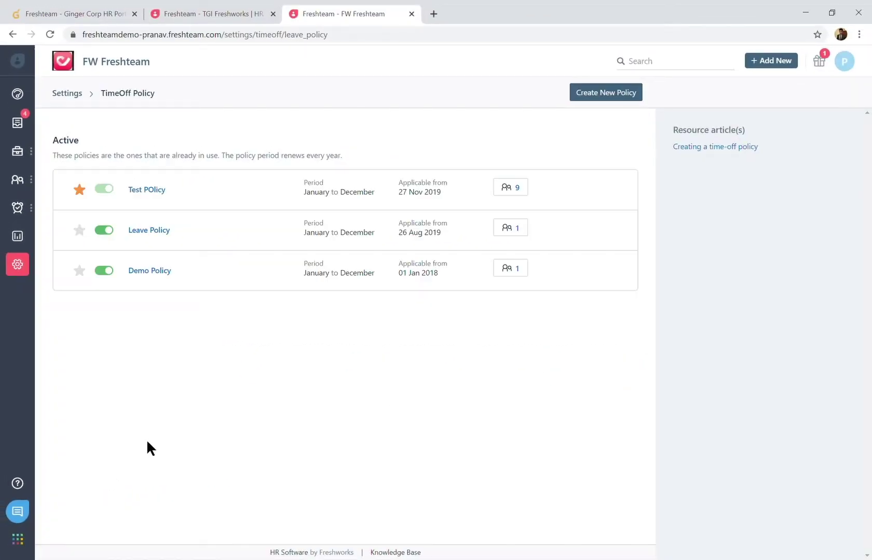
- Create a custom time-off policy with Vacations at 28 days and Business Trip removed
{"action": "left_click", "coordinate": [603, 93]}
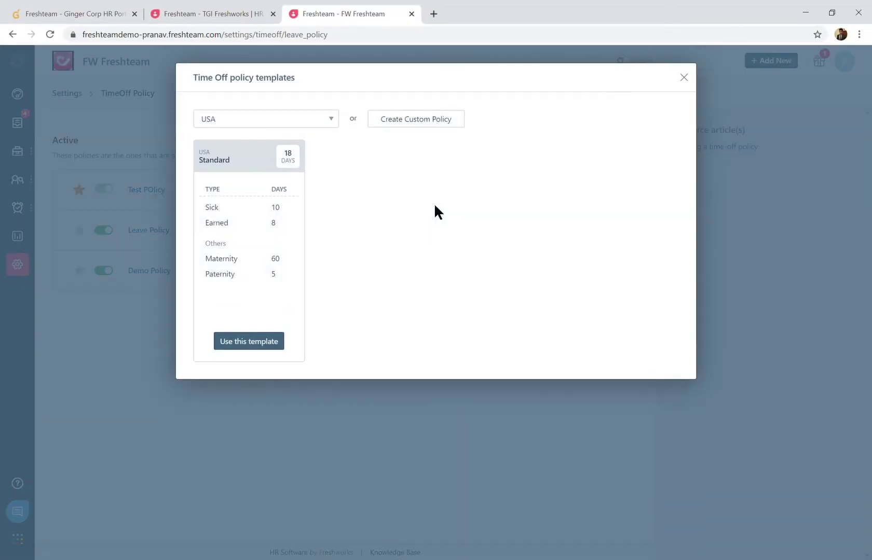
{"action": "left_click", "coordinate": [410, 121]}
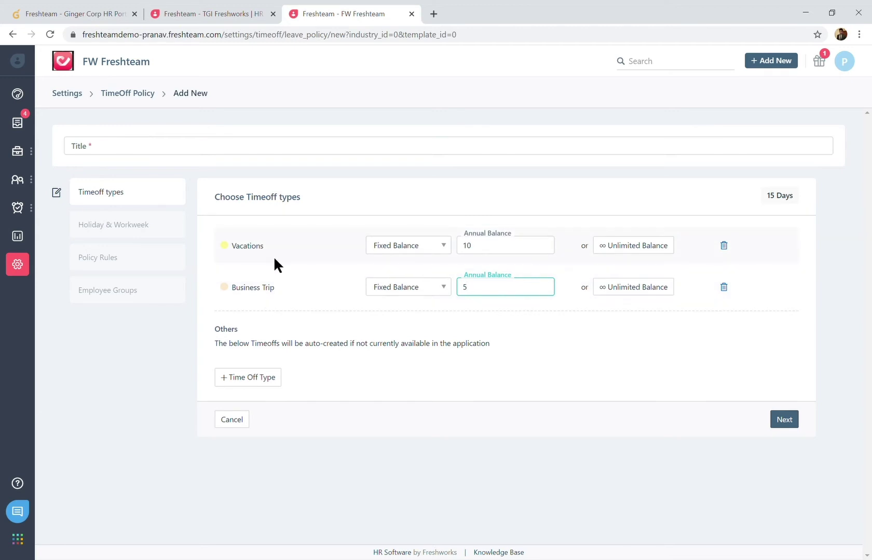
{"action": "left_click", "coordinate": [510, 256]}
{"action": "key", "text": "BackSpace"}
{"action": "key", "text": "BackSpace"}
{"action": "type", "text": "28"}
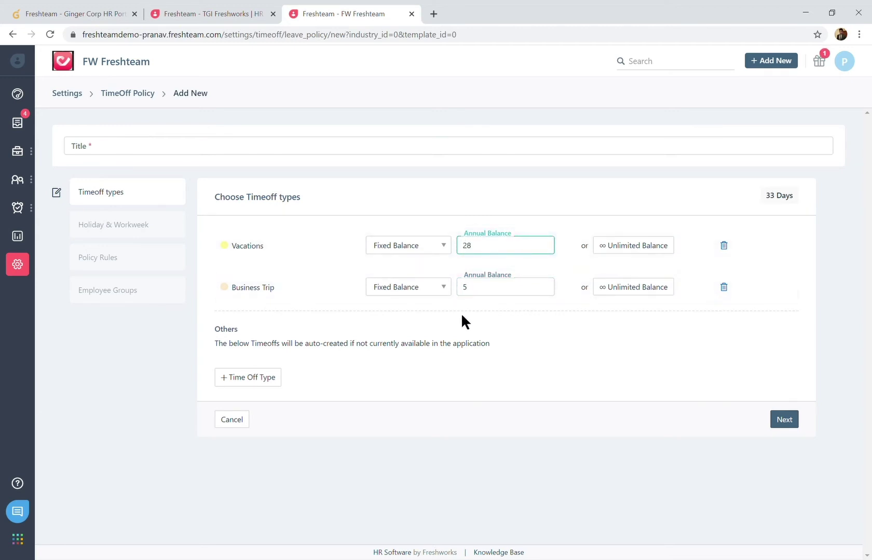
{"action": "left_click", "coordinate": [483, 299]}
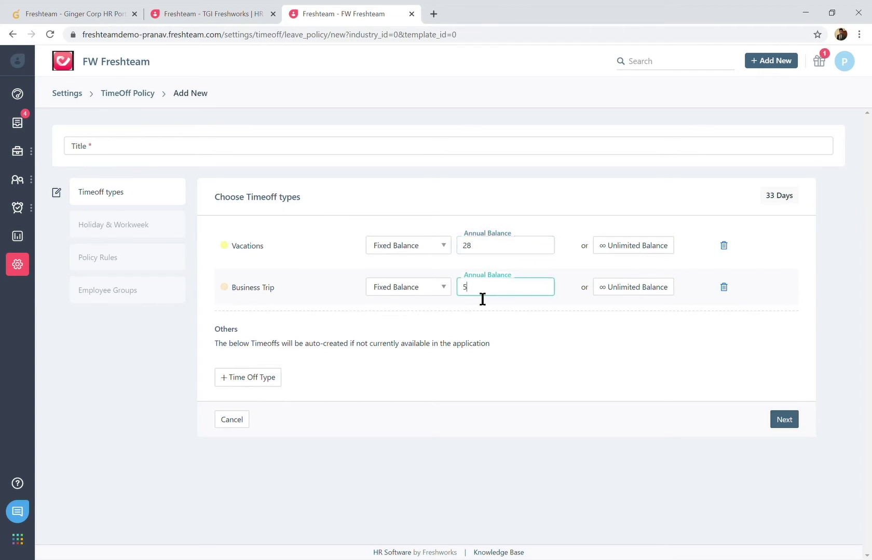
{"action": "left_click", "coordinate": [725, 287]}
- Add Sick-unlimited with an unlimited balance and keep India Holidays as the holiday calendar
{"action": "left_click", "coordinate": [269, 337]}
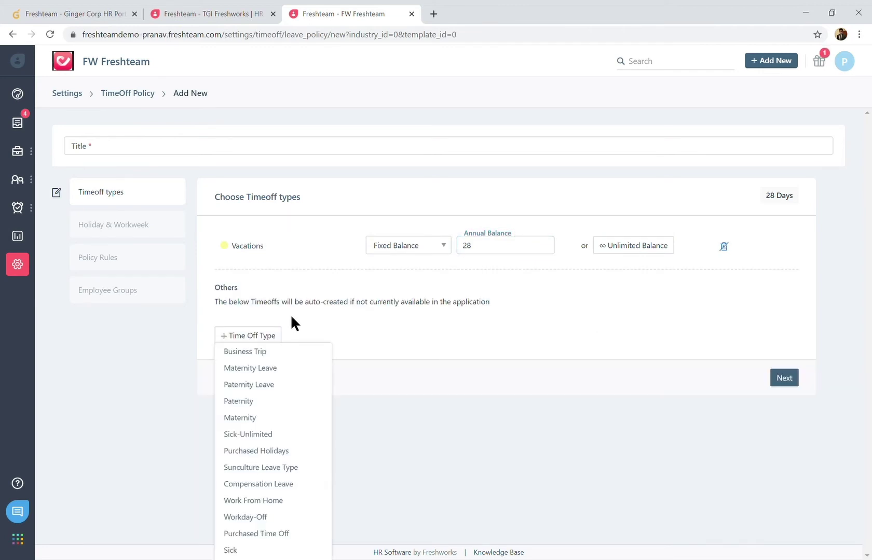
{"action": "left_click", "coordinate": [248, 434]}
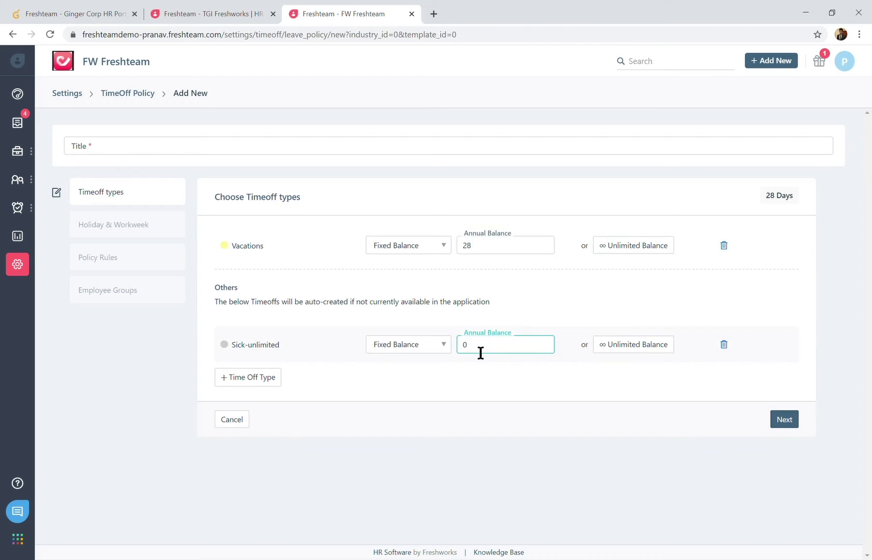
{"action": "left_click", "coordinate": [637, 346]}
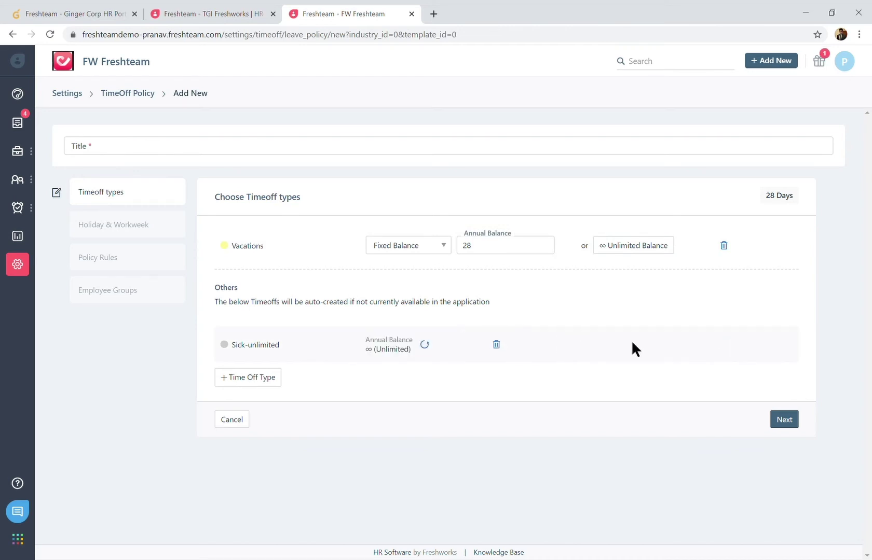
{"action": "left_click", "coordinate": [772, 421]}
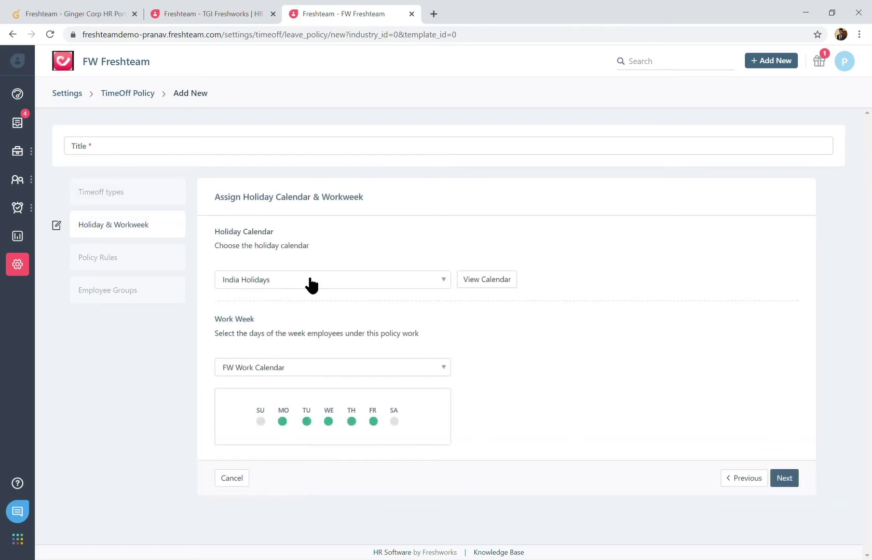
{"action": "left_click", "coordinate": [311, 283]}
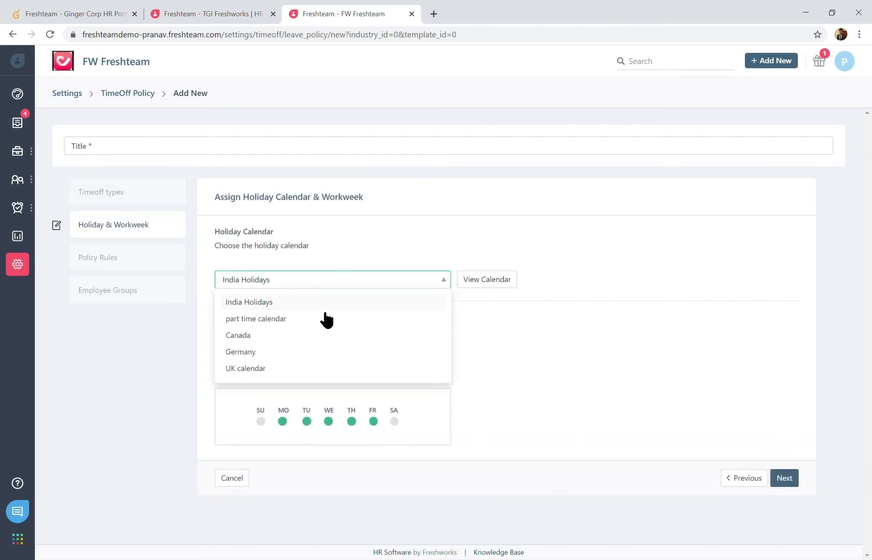
{"action": "left_click", "coordinate": [552, 410]}
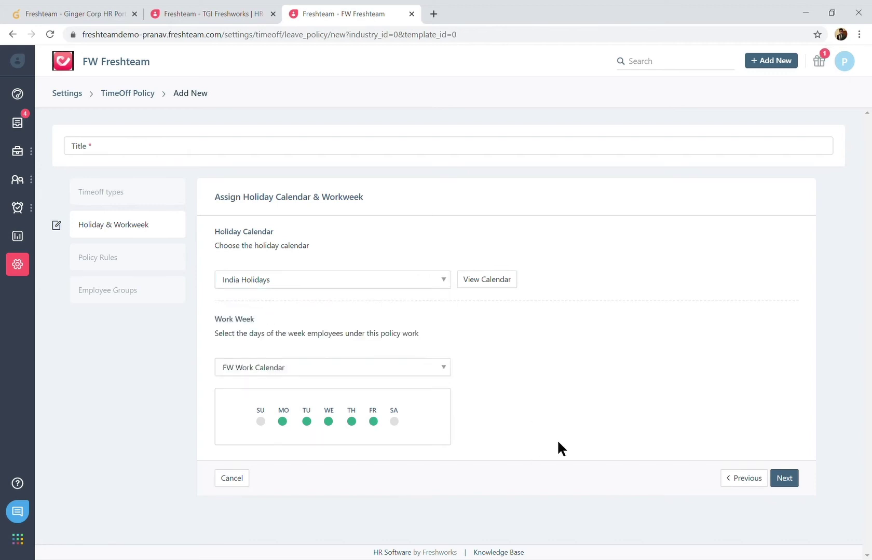
{"action": "left_click", "coordinate": [789, 483]}
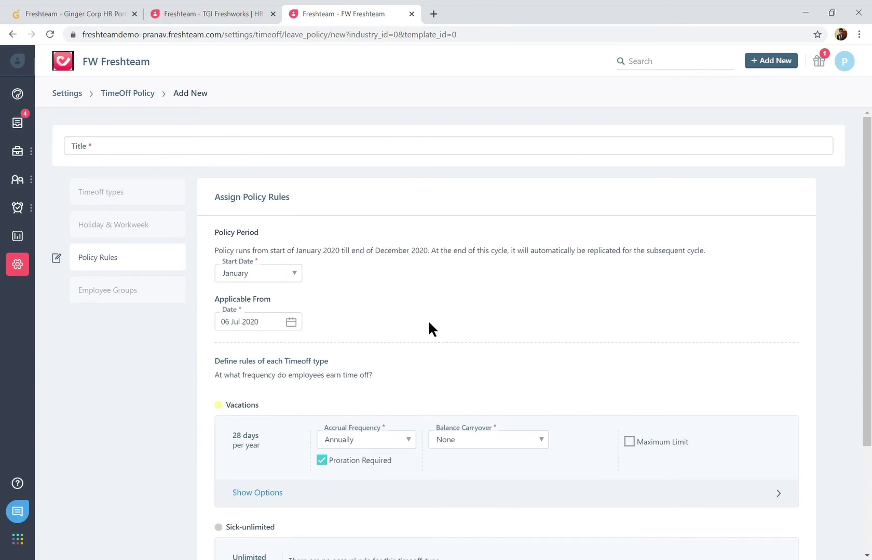
- Keep January as the policy start month and Annually as the Vacations accrual frequency
{"action": "left_click", "coordinate": [269, 279]}
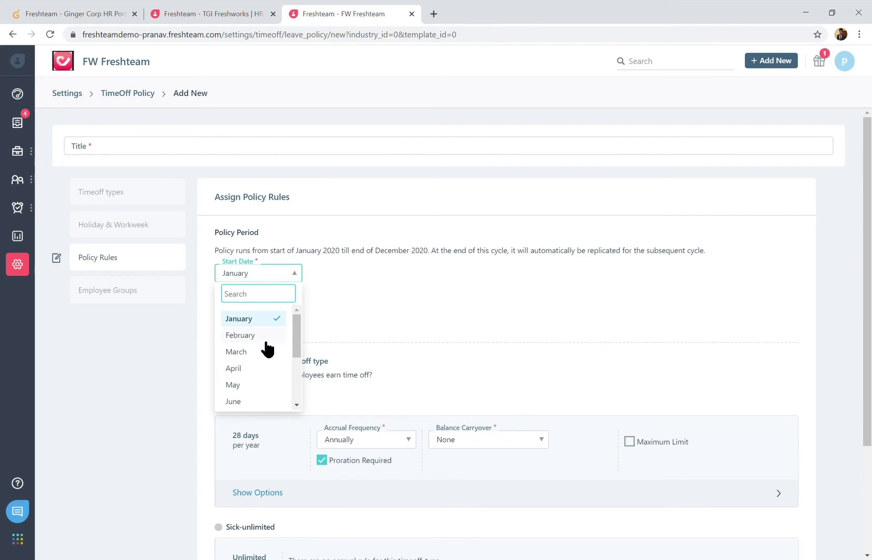
{"action": "scroll", "coordinate": [269, 368], "scroll_direction": "down", "scroll_amount": 2}
{"action": "left_click", "coordinate": [429, 330]}
{"action": "scroll", "coordinate": [365, 418], "scroll_direction": "down", "scroll_amount": 3}
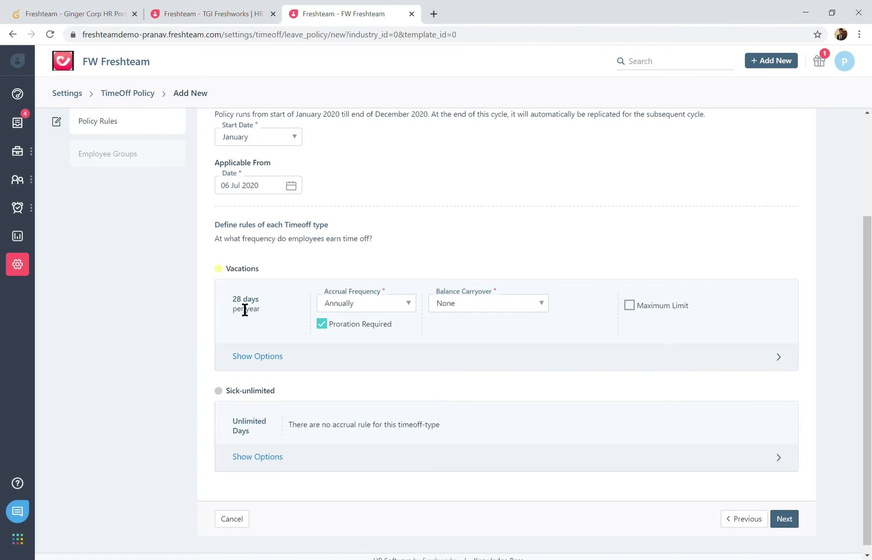
{"action": "left_click", "coordinate": [355, 306]}
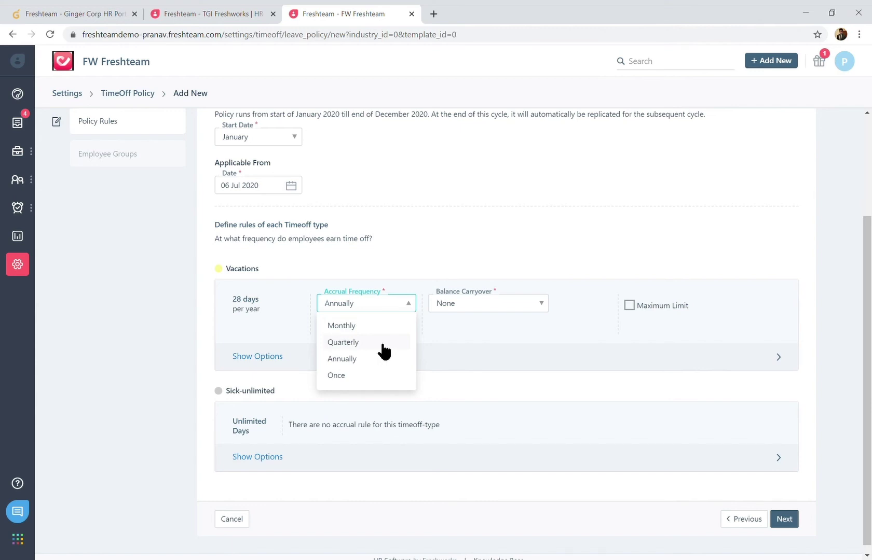
{"action": "left_click", "coordinate": [464, 334]}
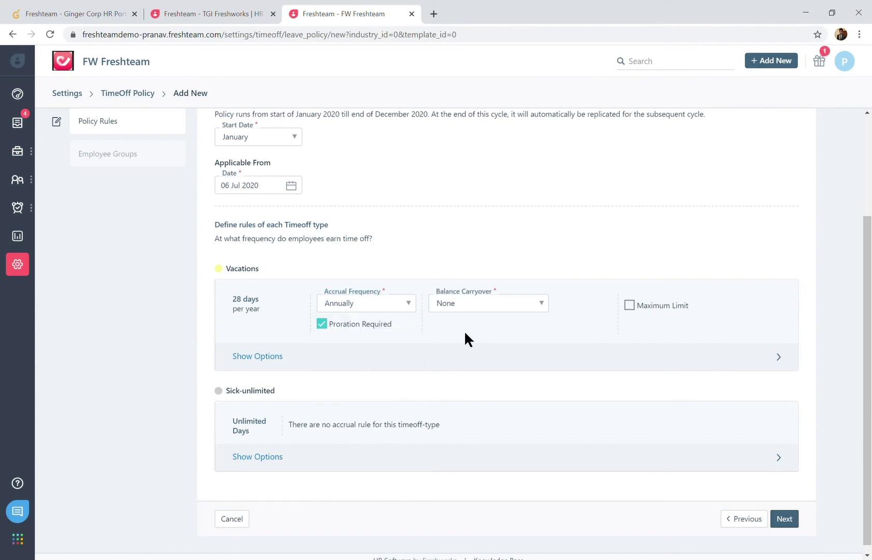
- Set Vacations balance carryover to Limit Count with 4 days
{"action": "left_click", "coordinate": [472, 303]}
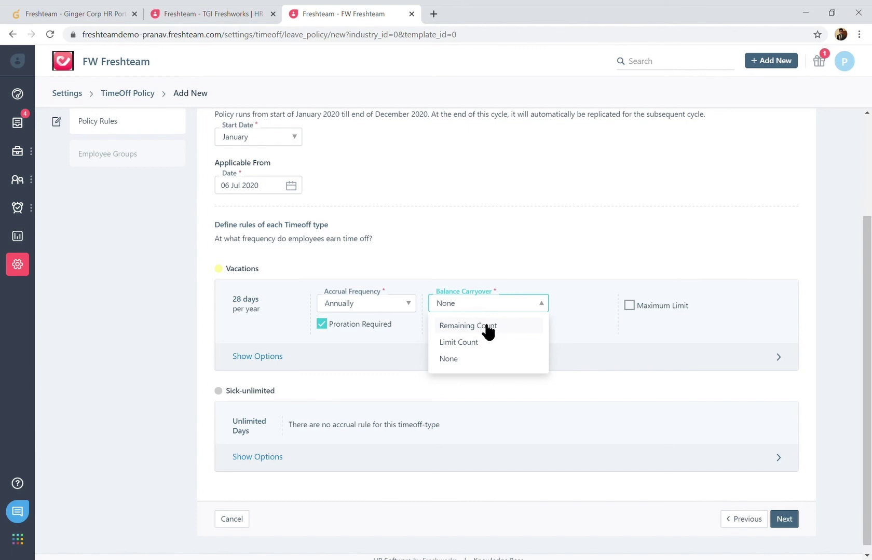
{"action": "left_click", "coordinate": [485, 344]}
{"action": "left_click", "coordinate": [578, 313]}
{"action": "type", "text": "4"}
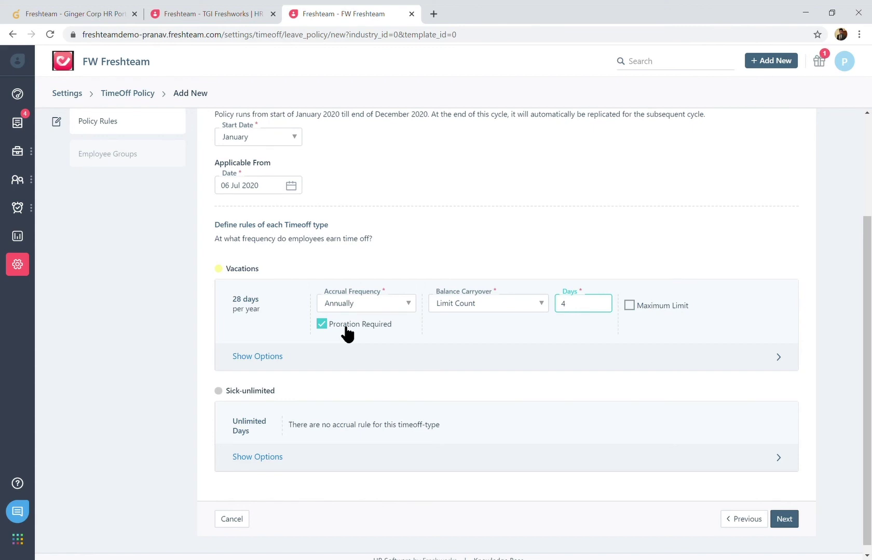
{"action": "left_click", "coordinate": [272, 318]}
{"action": "left_click_drag", "start_coordinate": [232, 300], "coordinate": [265, 312]}
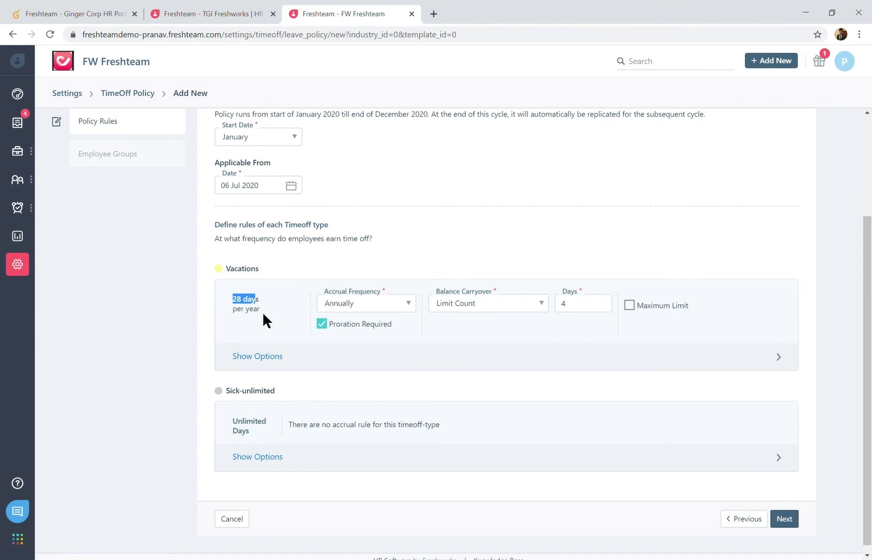
{"action": "left_click", "coordinate": [262, 313]}
- Make attachments mandatory for Vacations requests longer than 3 days
{"action": "left_click", "coordinate": [278, 358]}
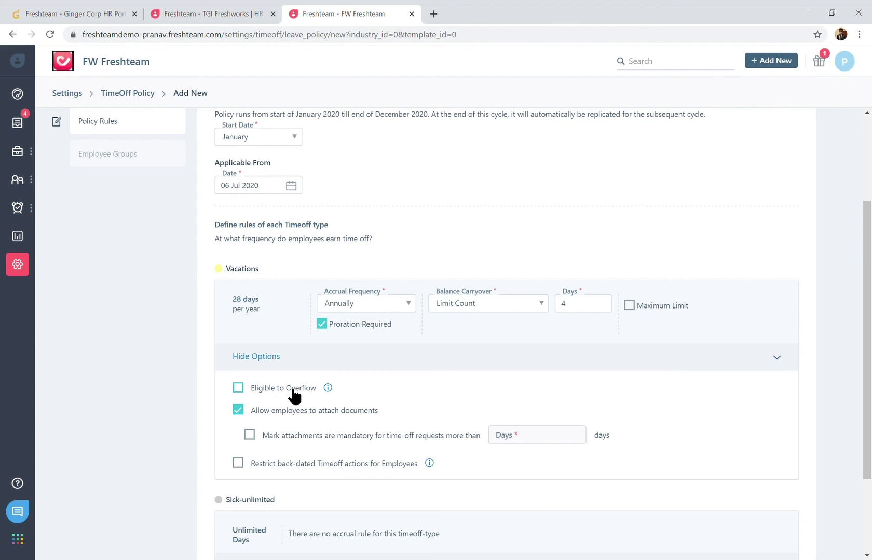
{"action": "left_click", "coordinate": [249, 435]}
{"action": "left_click", "coordinate": [525, 438]}
{"action": "type", "text": "3"}
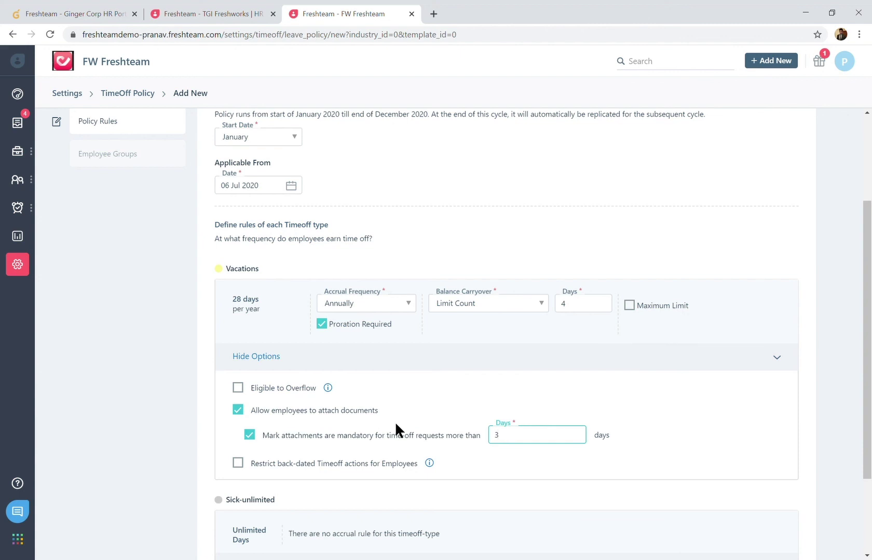
{"action": "scroll", "coordinate": [399, 443], "scroll_direction": "down", "scroll_amount": 1}
{"action": "scroll", "coordinate": [467, 457], "scroll_direction": "down", "scroll_amount": 2}
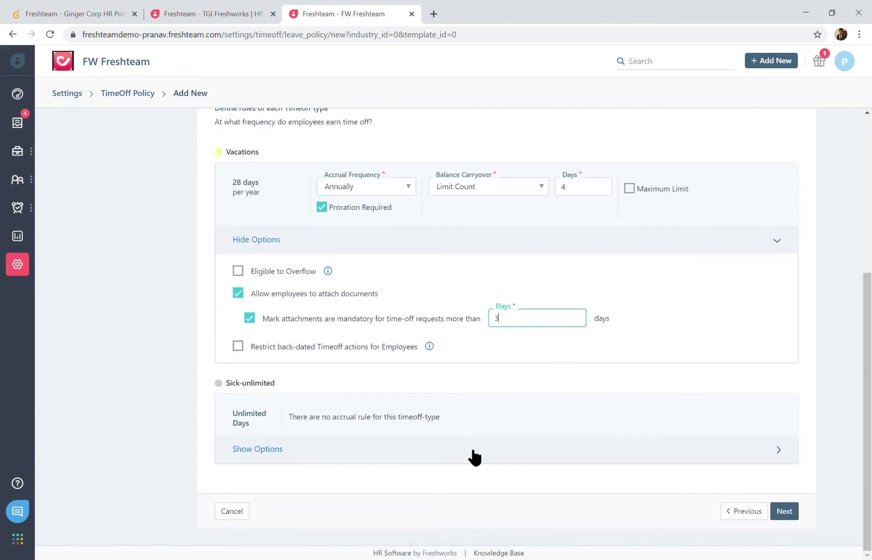
- Go to the employee groups step and browse the teams available for mapping
{"action": "left_click", "coordinate": [784, 512]}
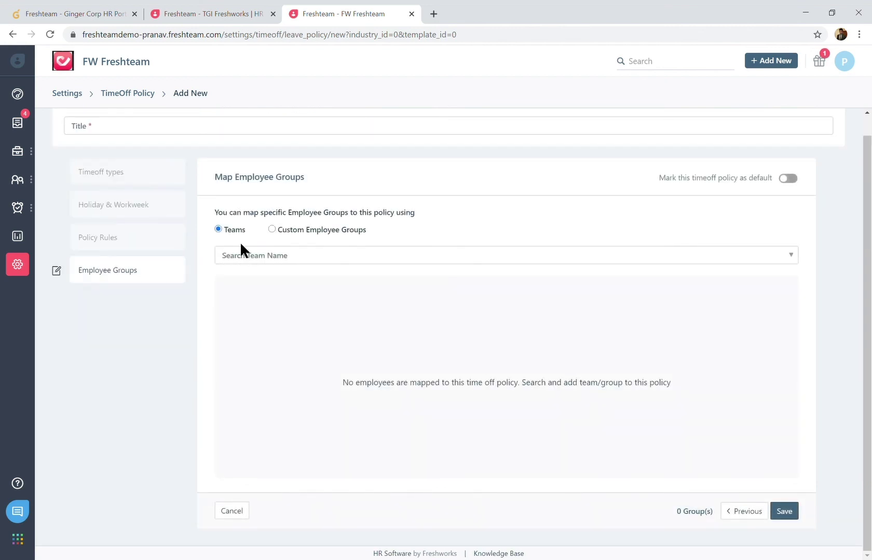
{"action": "left_click", "coordinate": [247, 257]}
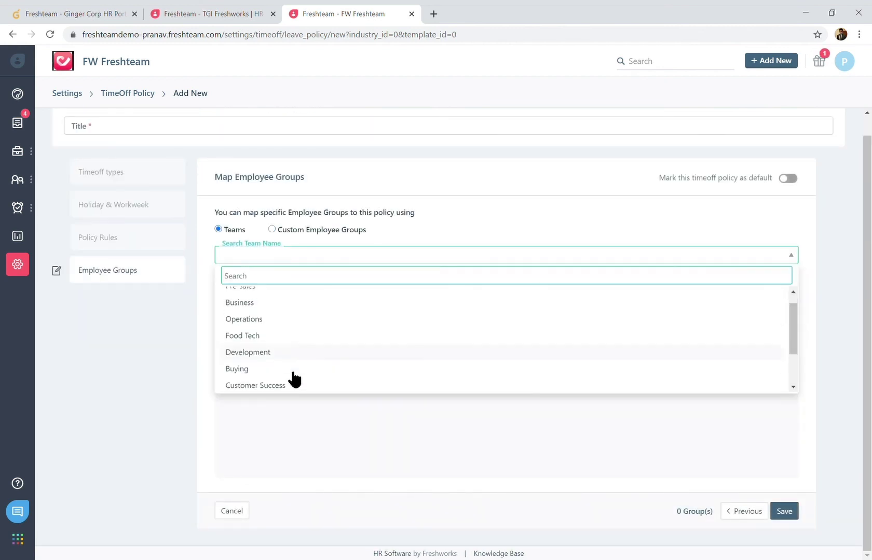
{"action": "scroll", "coordinate": [293, 378], "scroll_direction": "down", "scroll_amount": 2}
{"action": "scroll", "coordinate": [291, 377], "scroll_direction": "up", "scroll_amount": 2}
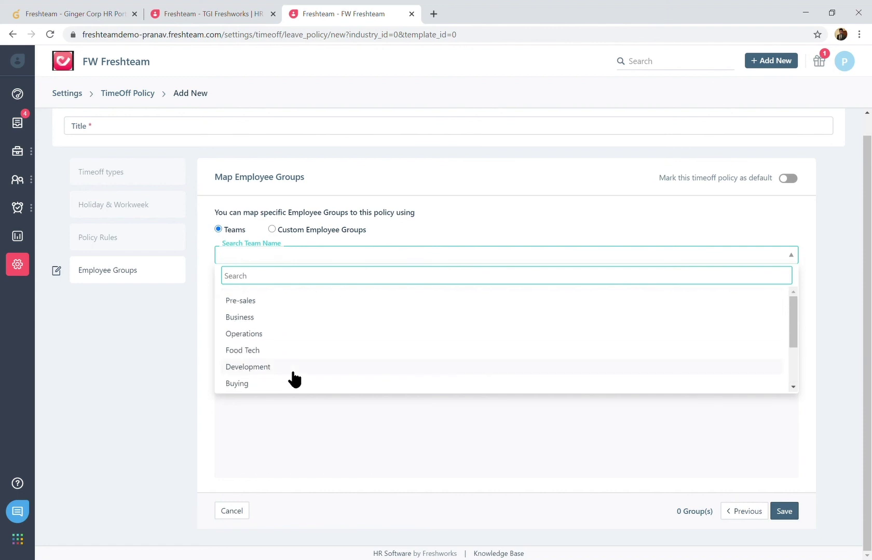
- Switch to Custom Employee Groups and browse the Location, Shift and Employee Type filters
{"action": "left_click", "coordinate": [272, 229]}
{"action": "left_click", "coordinate": [580, 192]}
{"action": "left_click", "coordinate": [278, 250]}
{"action": "scroll", "coordinate": [285, 337], "scroll_direction": "down", "scroll_amount": 2}
{"action": "left_click", "coordinate": [426, 247]}
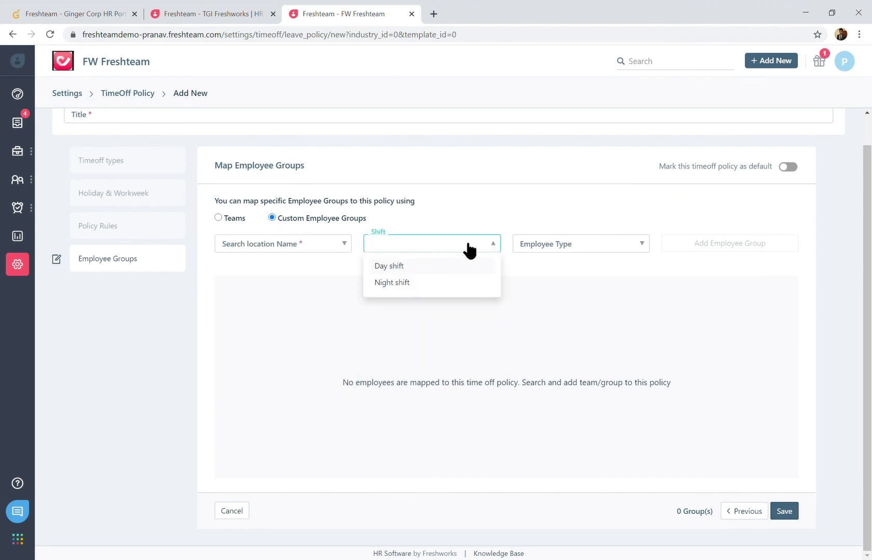
{"action": "left_click", "coordinate": [532, 247]}
{"action": "scroll", "coordinate": [580, 341], "scroll_direction": "down", "scroll_amount": 2}
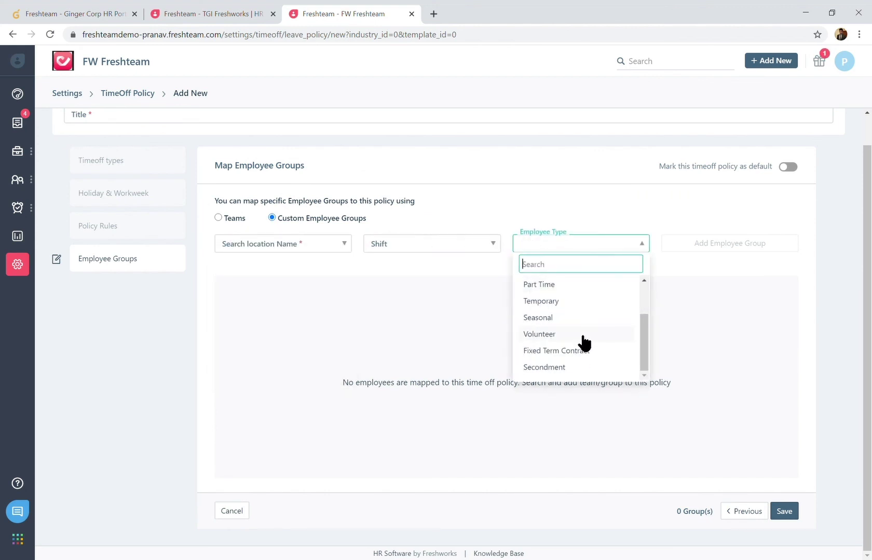
{"action": "left_click", "coordinate": [560, 494]}
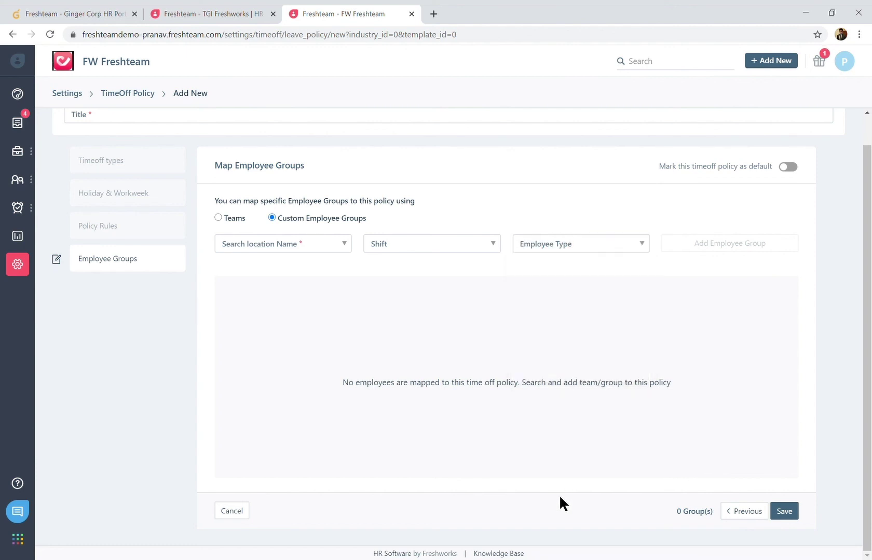